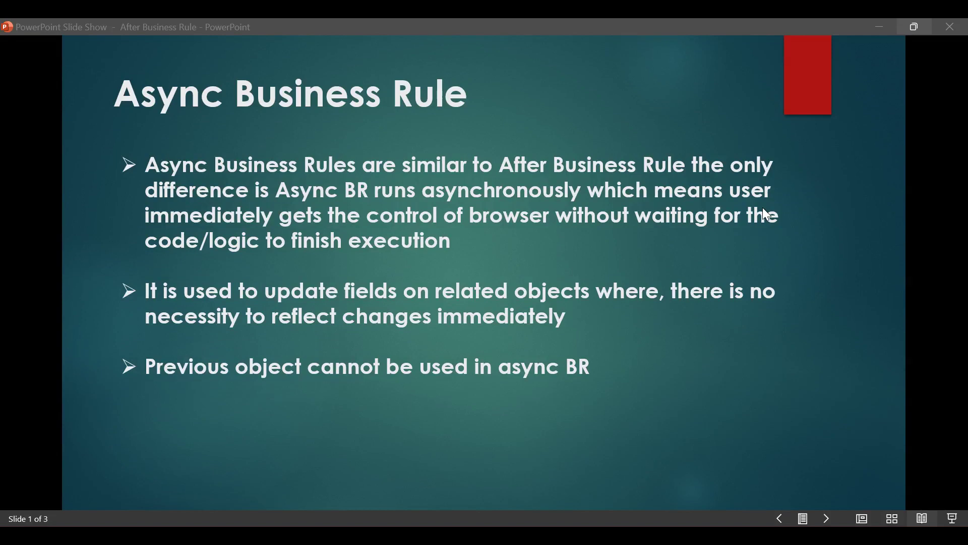
Step: Switch from the PowerPoint slide show to the ServiceNow browser window
{"action": "key", "text": "alt+Tab"}
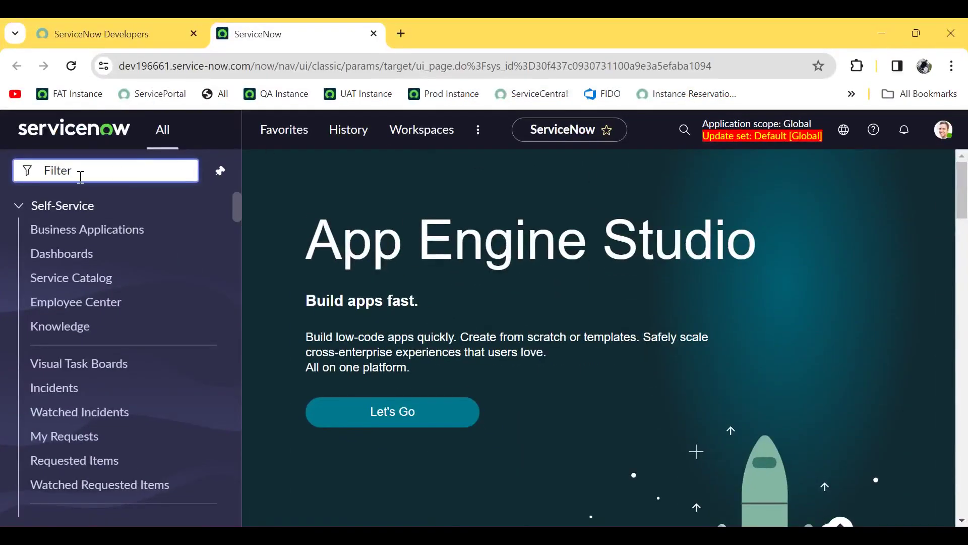
Step: Filter the navigator for 'business rule' and open System Definition > Business Rules in a new tab
{"action": "type", "text": "buil"}
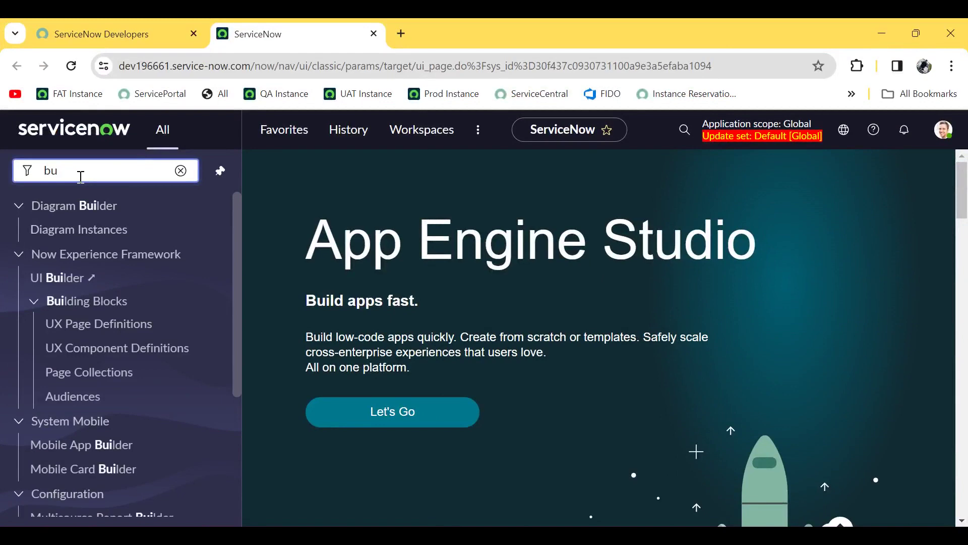
{"action": "key", "text": "BackSpace"}
{"action": "key", "text": "BackSpace"}
{"action": "type", "text": "siness rule"}
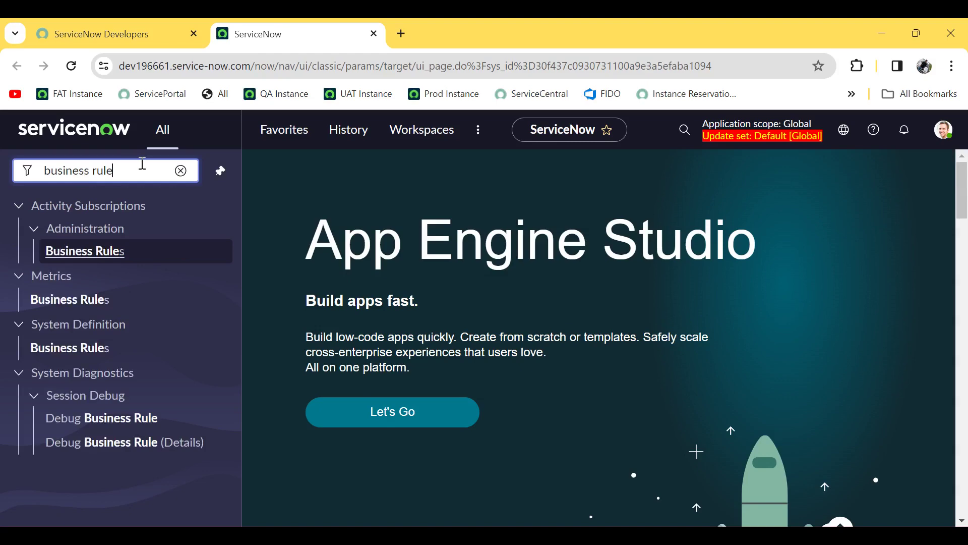
{"action": "middle_click", "coordinate": [83, 347]}
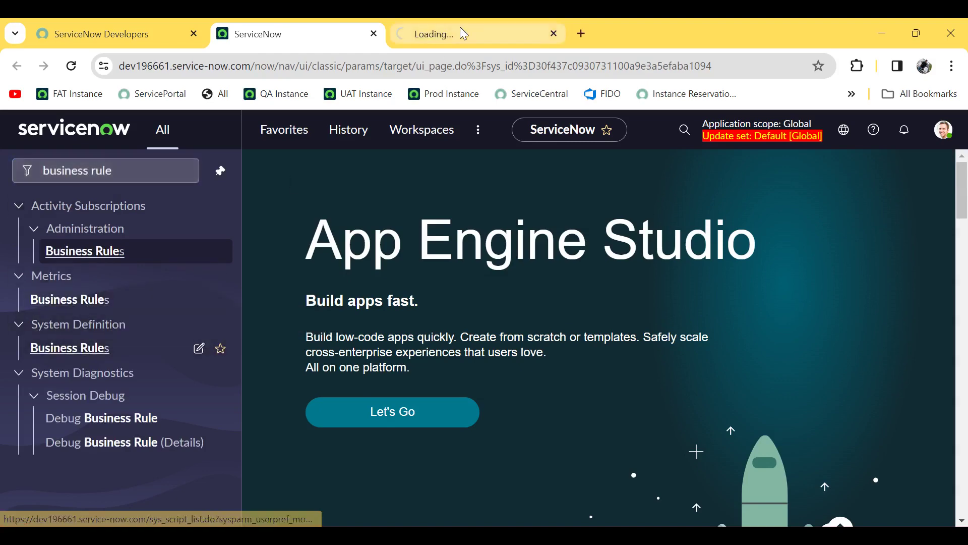
{"action": "left_click", "coordinate": [461, 30]}
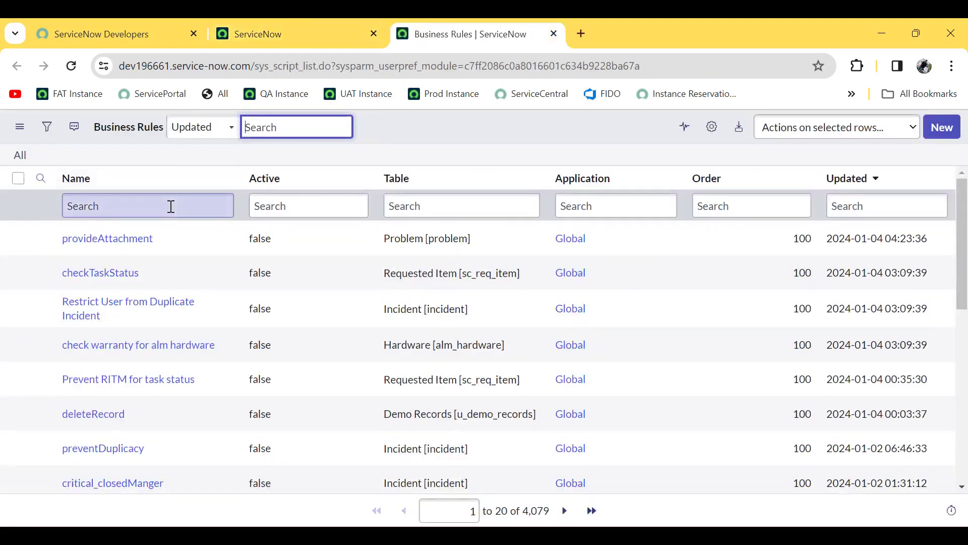
Step: Create a new business rule named demoAsync
{"action": "left_click", "coordinate": [941, 127]}
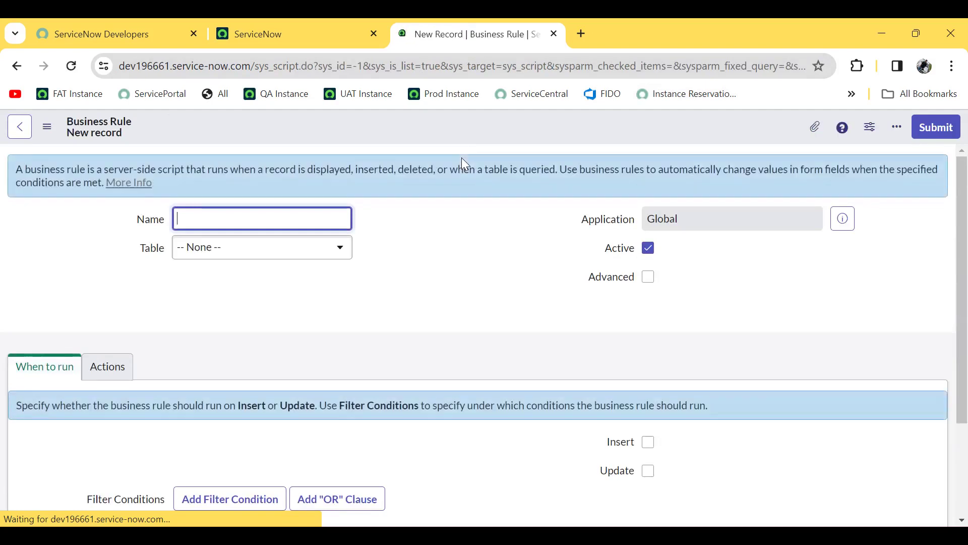
{"action": "type", "text": "demoAsysnc"}
{"action": "key", "text": "BackSpace"}
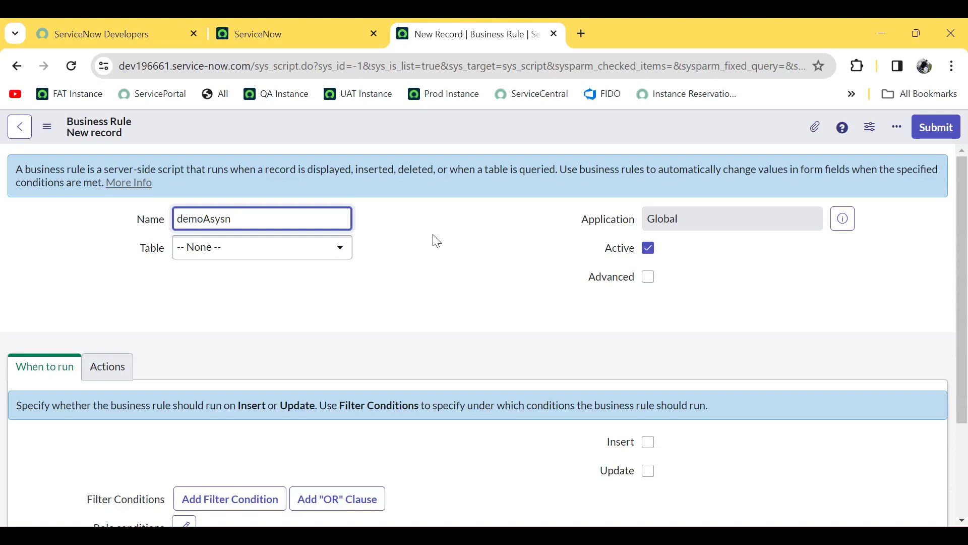
{"action": "key", "text": "BackSpace"}
{"action": "key", "text": "BackSpace"}
{"action": "type", "text": "nc"}
Step: Set the rule's table to Problem [problem]
{"action": "key", "text": "Tab"}
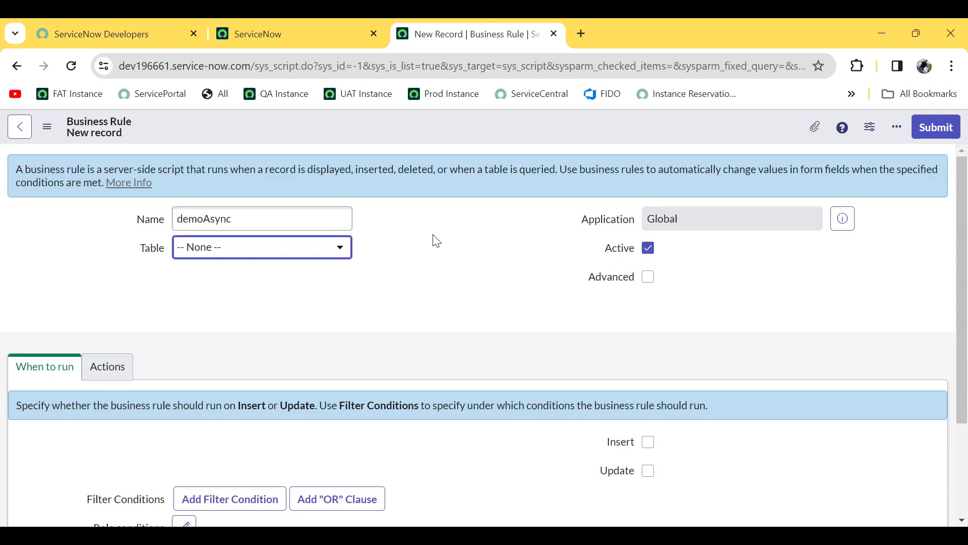
{"action": "type", "text": "problem"}
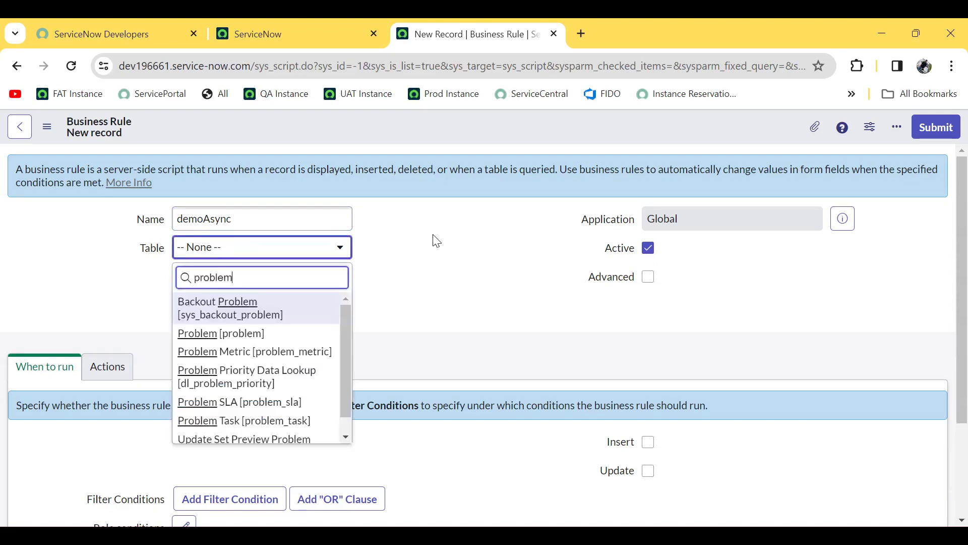
{"action": "key", "text": "Down"}
{"action": "key", "text": "Return"}
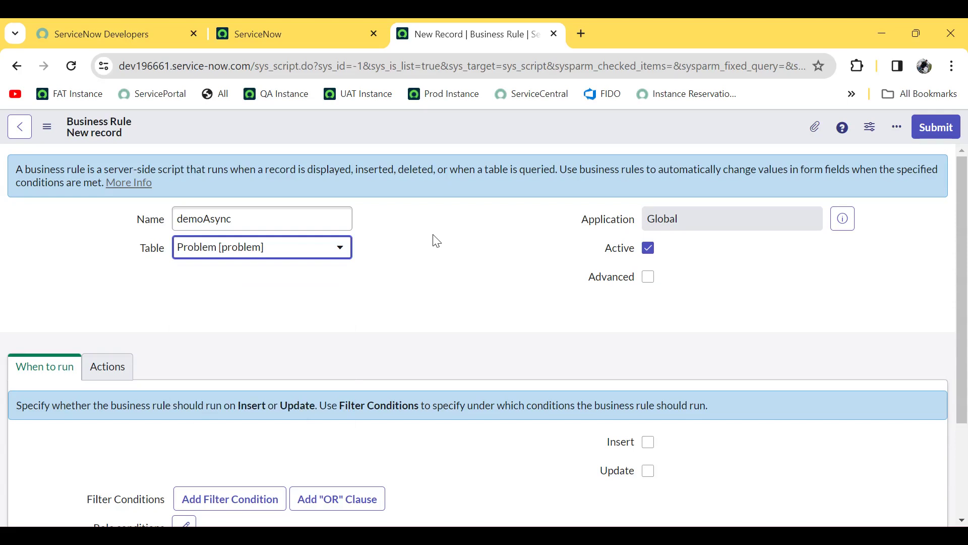
Step: Mark demoAsync Advanced, run it async on Update, and return to the main ServiceNow tab
{"action": "left_click", "coordinate": [649, 278]}
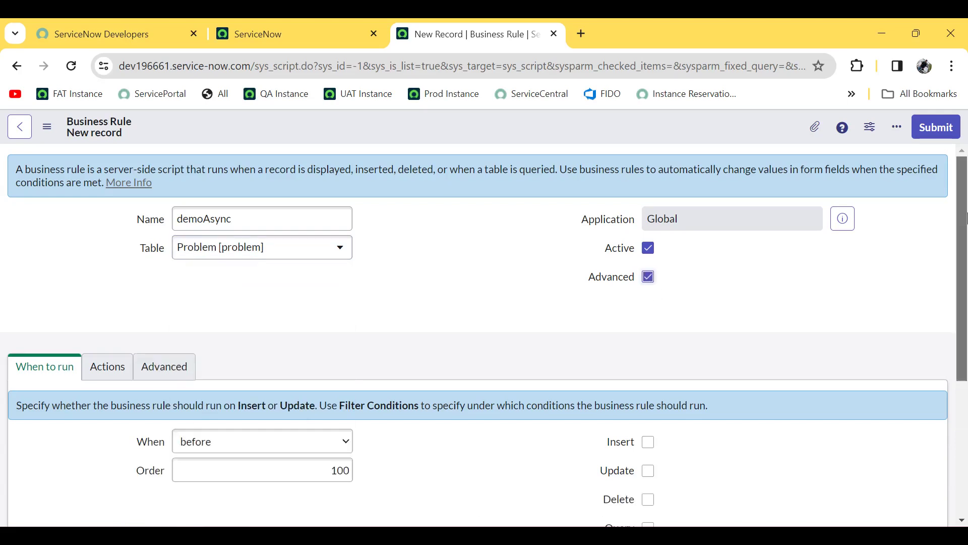
{"action": "scroll", "coordinate": [901, 255], "scroll_direction": "down", "scroll_amount": 2}
{"action": "left_click", "coordinate": [320, 336]}
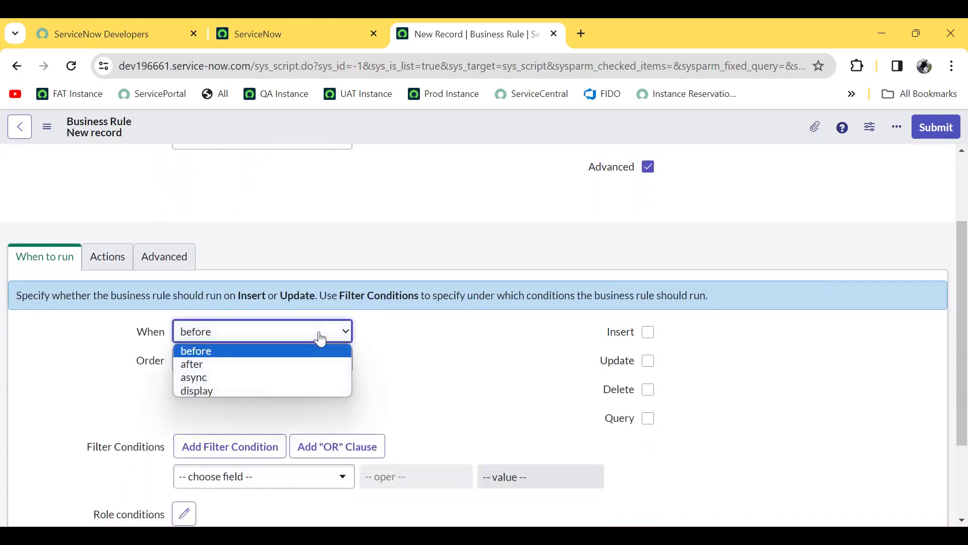
{"action": "left_click", "coordinate": [298, 363]}
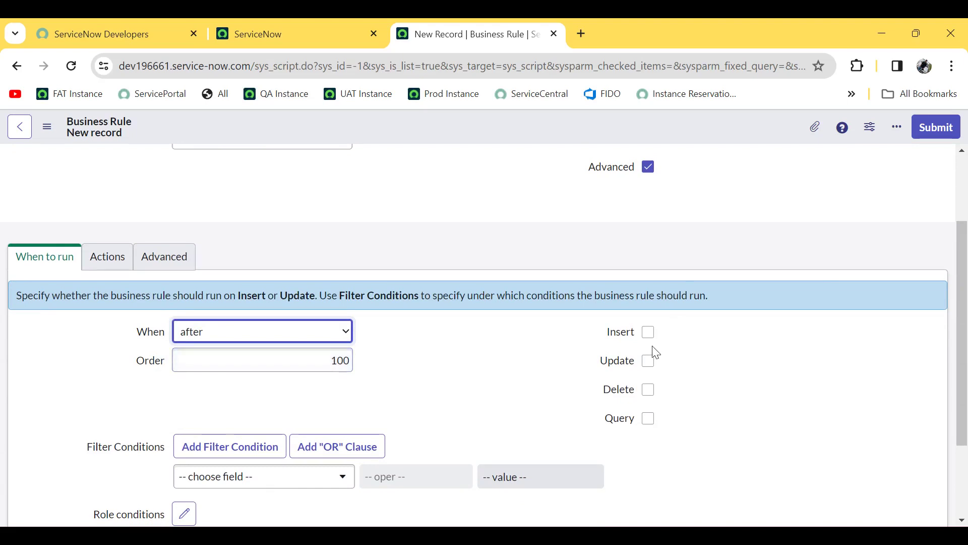
{"action": "left_click", "coordinate": [650, 362]}
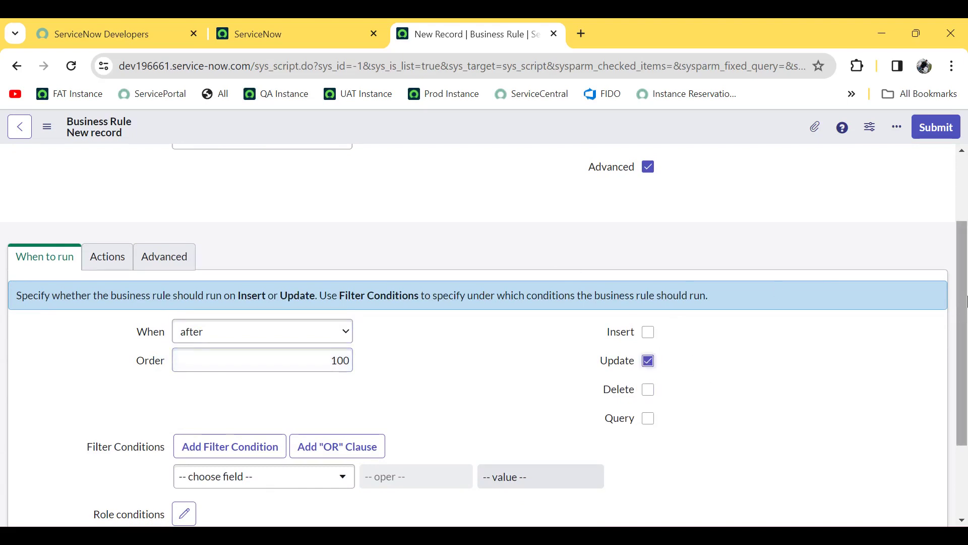
{"action": "scroll", "coordinate": [966, 301], "scroll_direction": "down", "scroll_amount": 2}
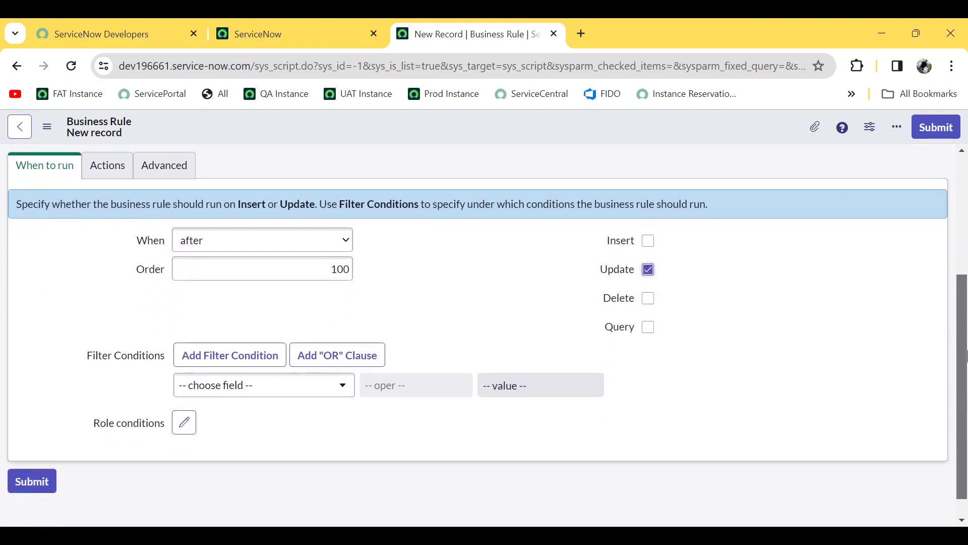
{"action": "left_click", "coordinate": [327, 241]}
{"action": "left_click", "coordinate": [303, 284]}
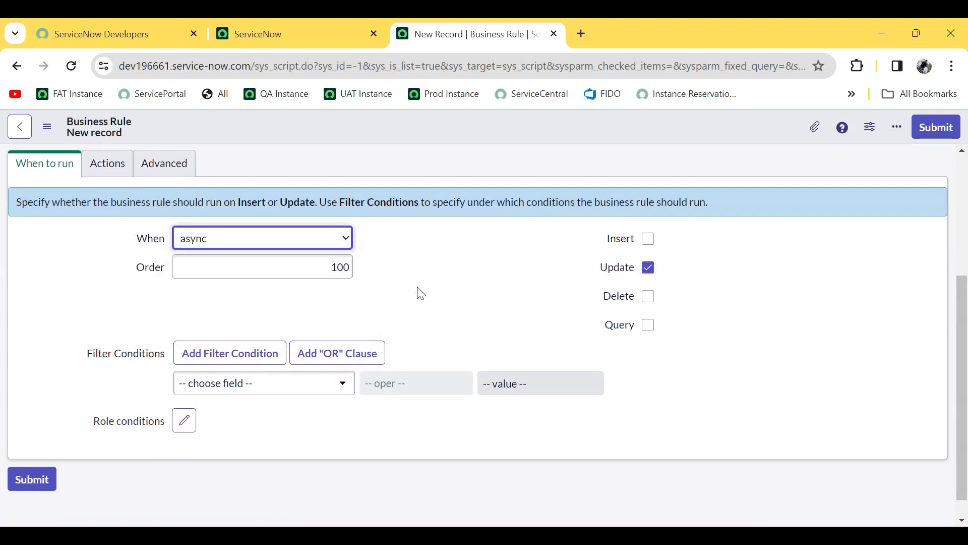
{"action": "left_click", "coordinate": [294, 32]}
Step: Open the incident list with incident.LIST from the navigator
{"action": "left_click", "coordinate": [139, 171]}
{"action": "key", "text": "ctrl+a"}
{"action": "key", "text": "BackSpace"}
{"action": "type", "text": "in"}
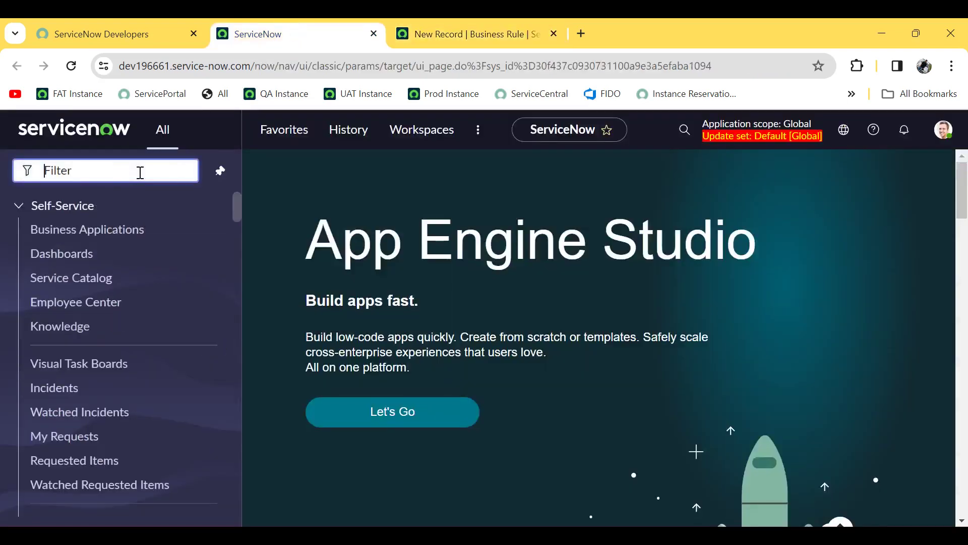
{"action": "type", "text": "cident.LI"}
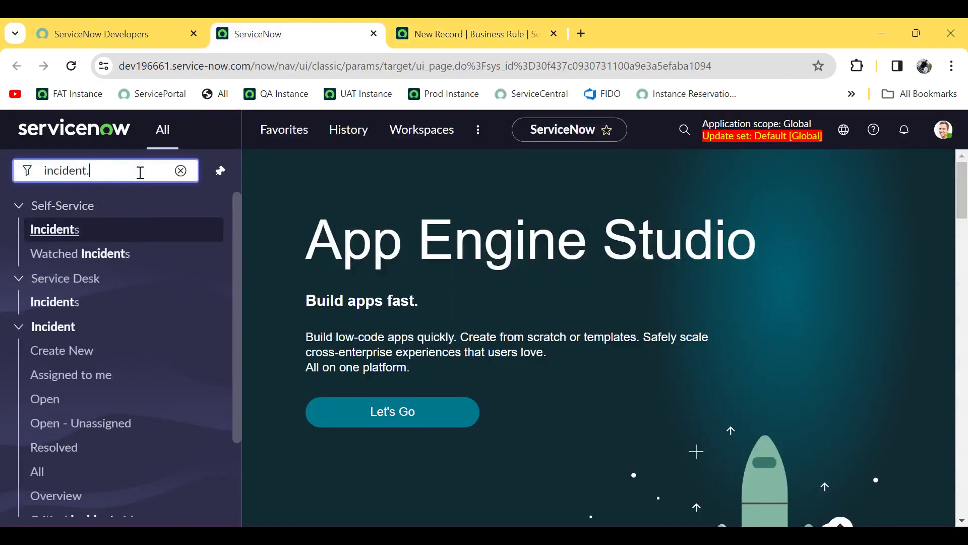
{"action": "type", "text": "ST"}
{"action": "key", "text": "Return"}
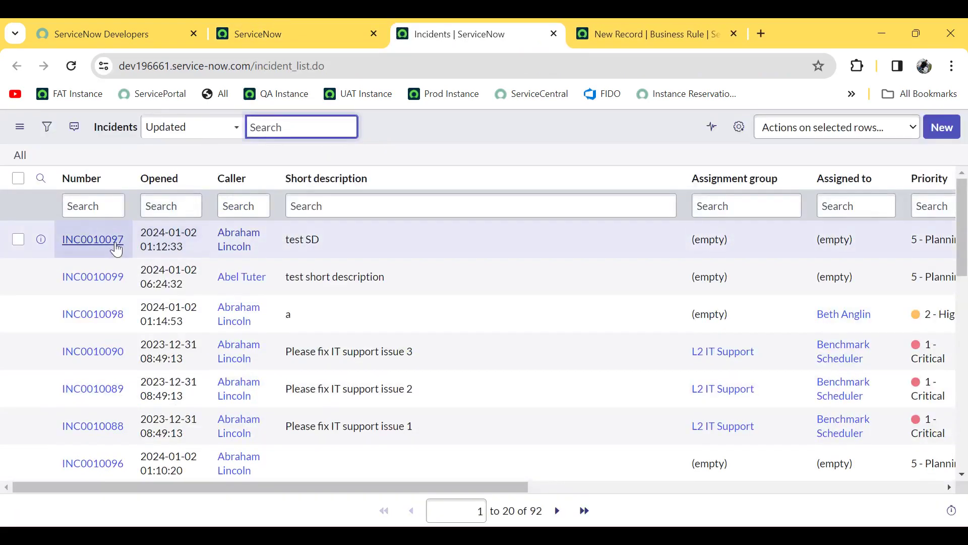
Step: Review incident INC0010097, reload its form, then close its tab
{"action": "left_click", "coordinate": [113, 244]}
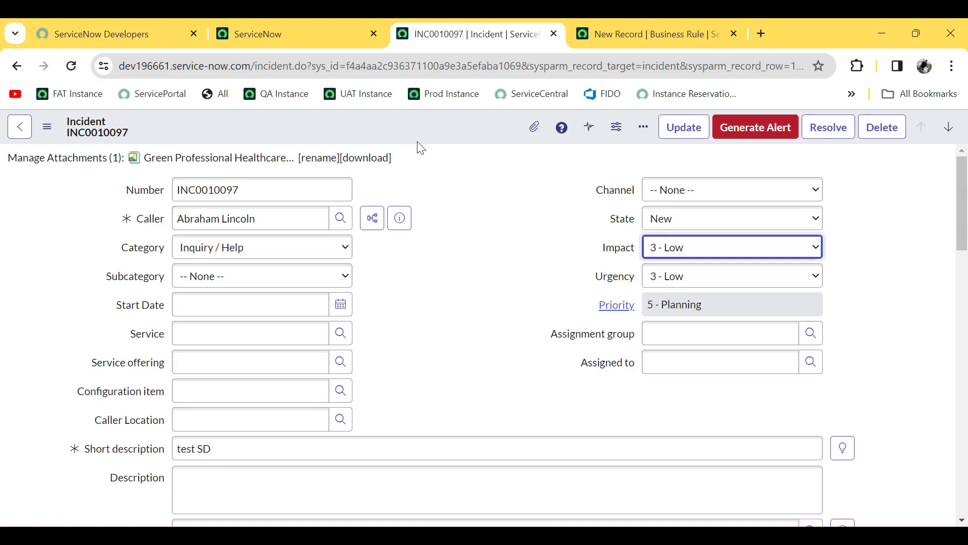
{"action": "left_click", "coordinate": [71, 66]}
{"action": "left_click", "coordinate": [554, 35]}
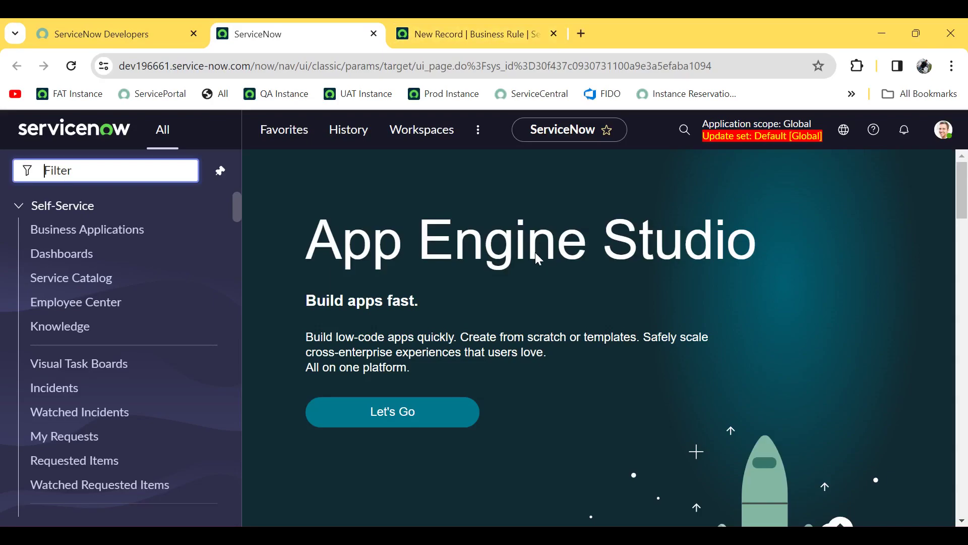
Step: Advance the slide show to slide 2, 'Where we can implement Async Business Rule', then return to Chrome
{"action": "key", "text": "alt+Tab"}
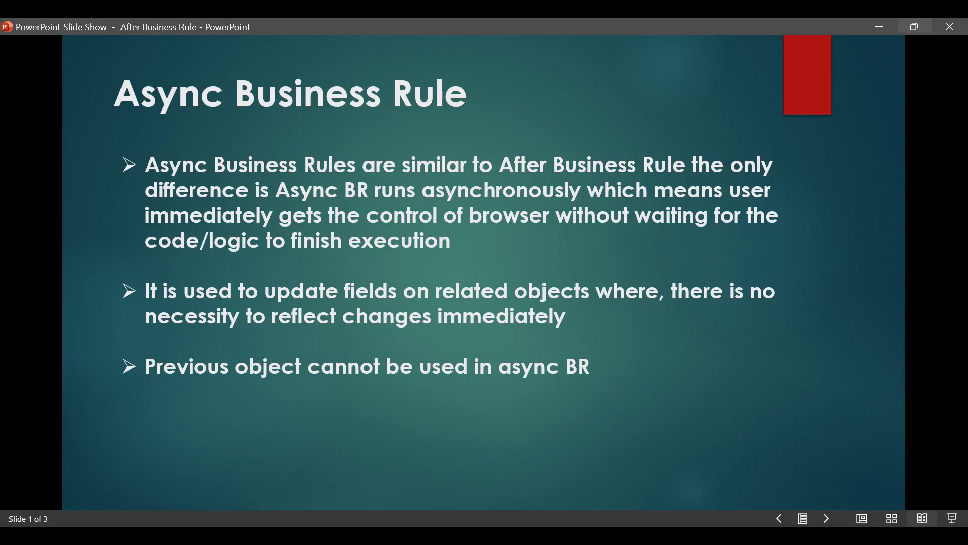
{"action": "key", "text": "Right"}
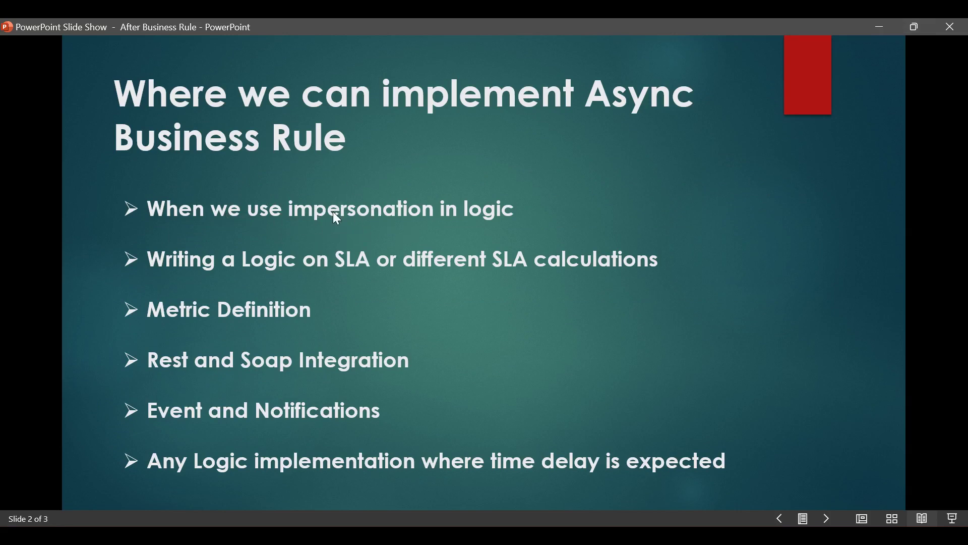
{"action": "key", "text": "alt+Tab"}
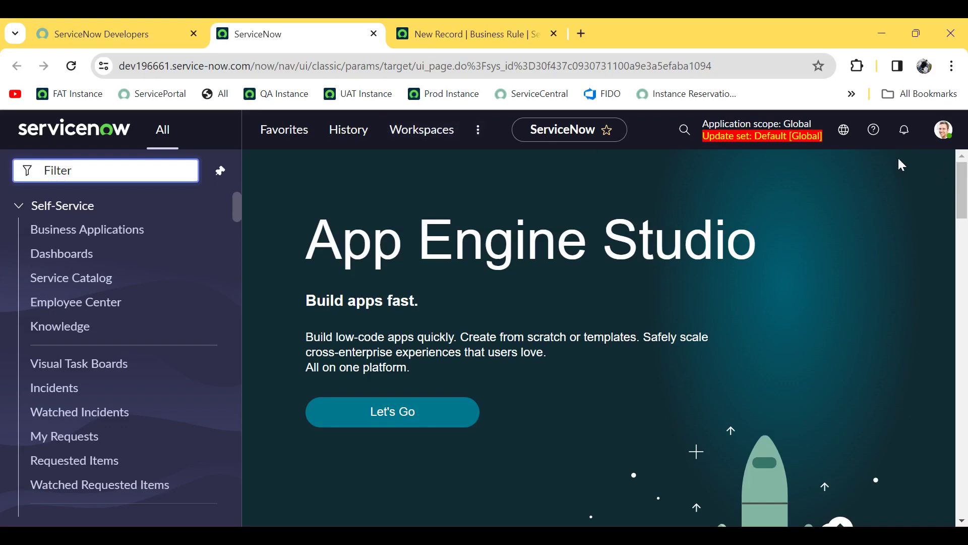